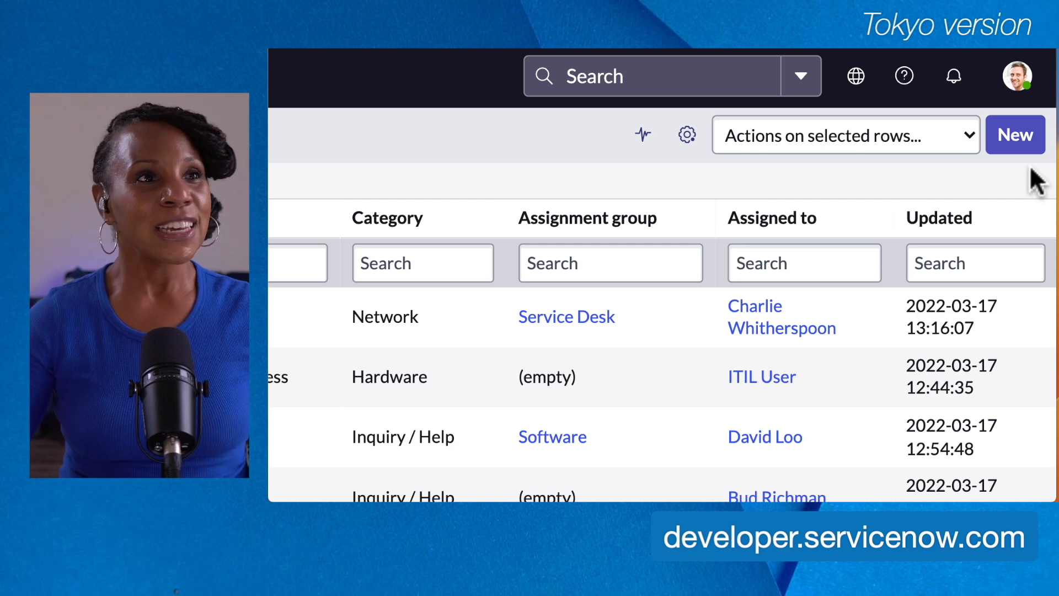
Compare the row actions offered with no incident selected and with INC0000001, INC0000013 and INC0000014 selected.
left_click(969, 138)
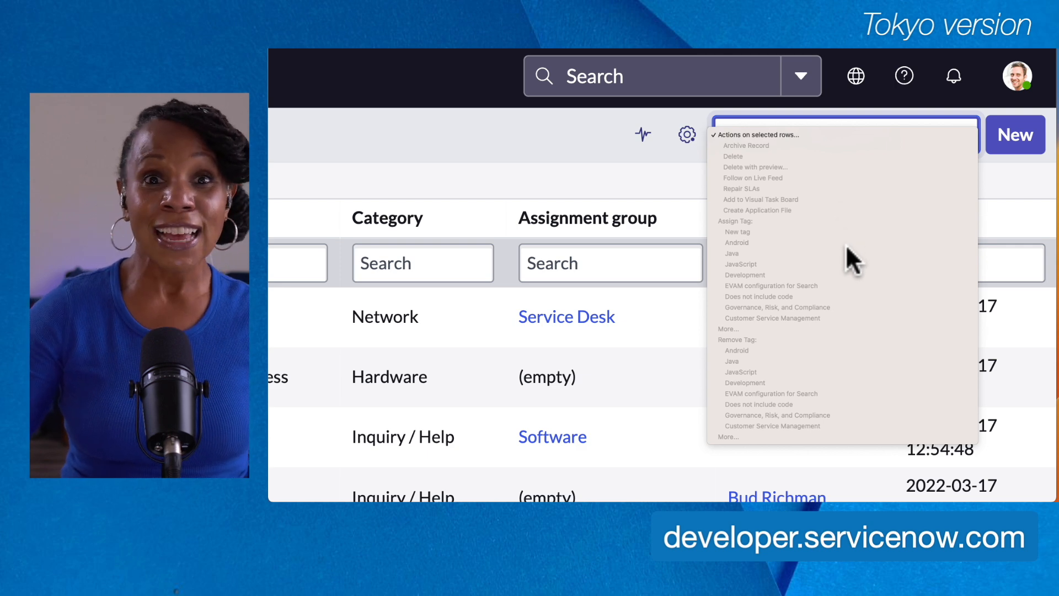
left_click(681, 157)
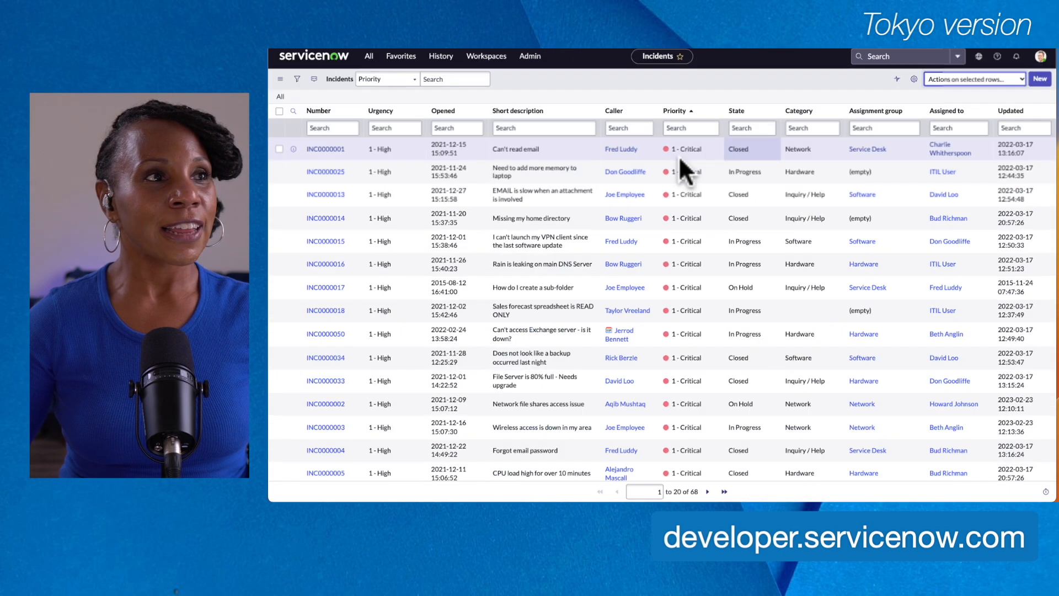
left_click(279, 149)
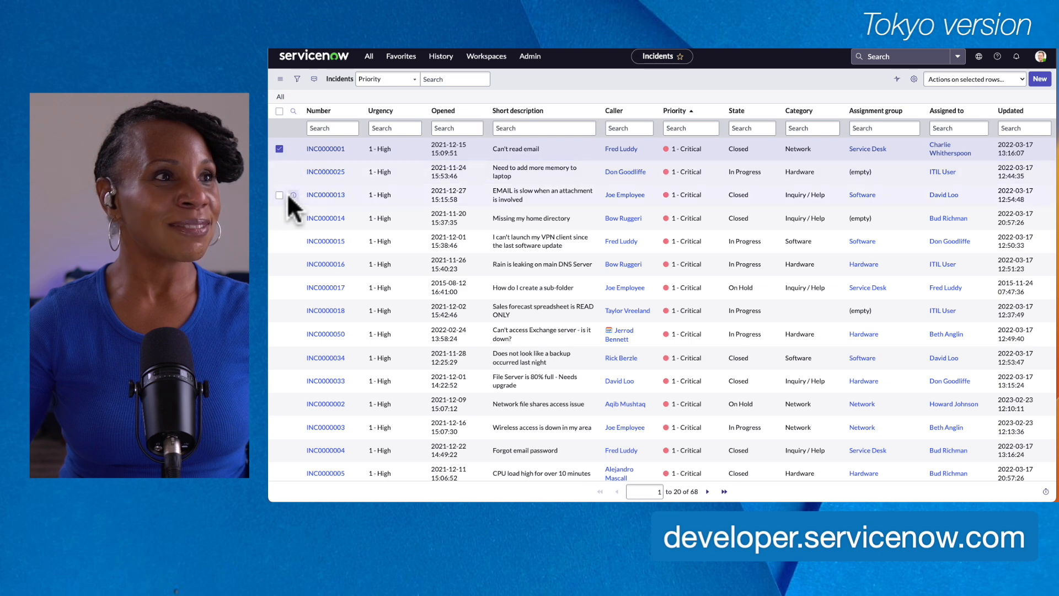
left_click(279, 218)
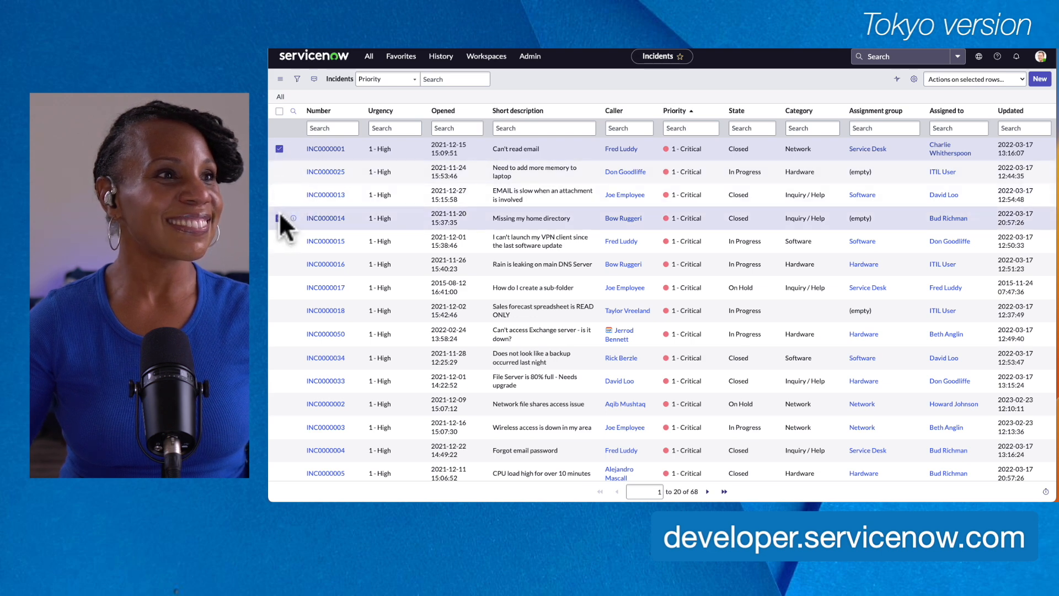
left_click(279, 194)
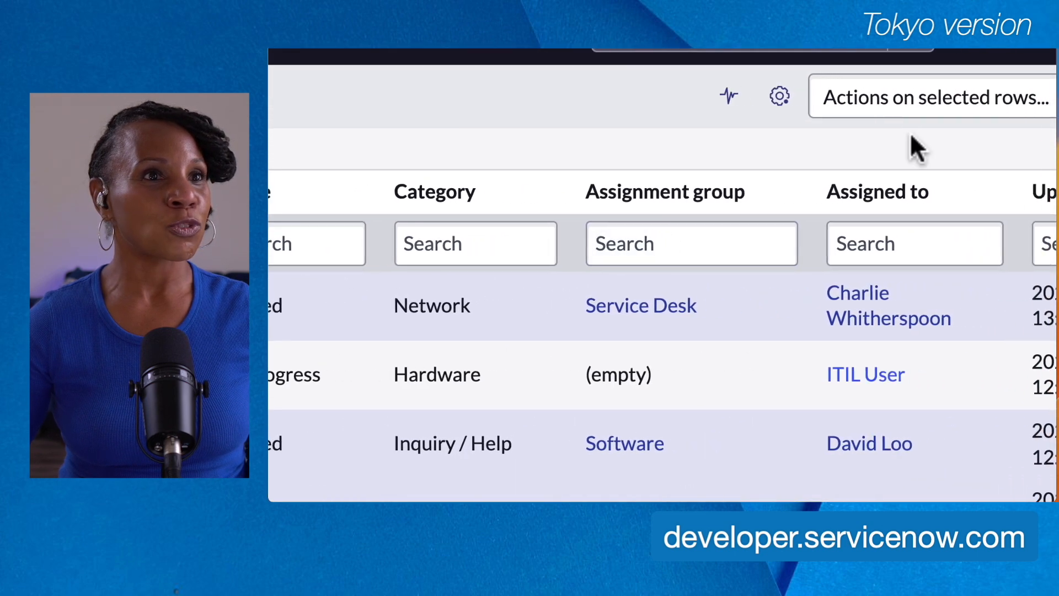
left_click(993, 94)
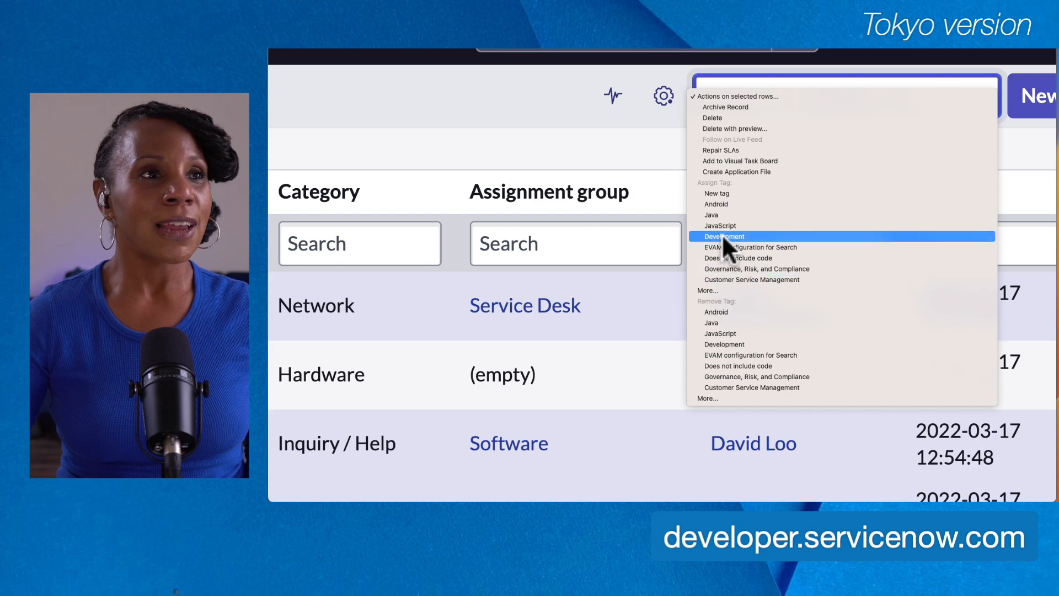
left_click(593, 137)
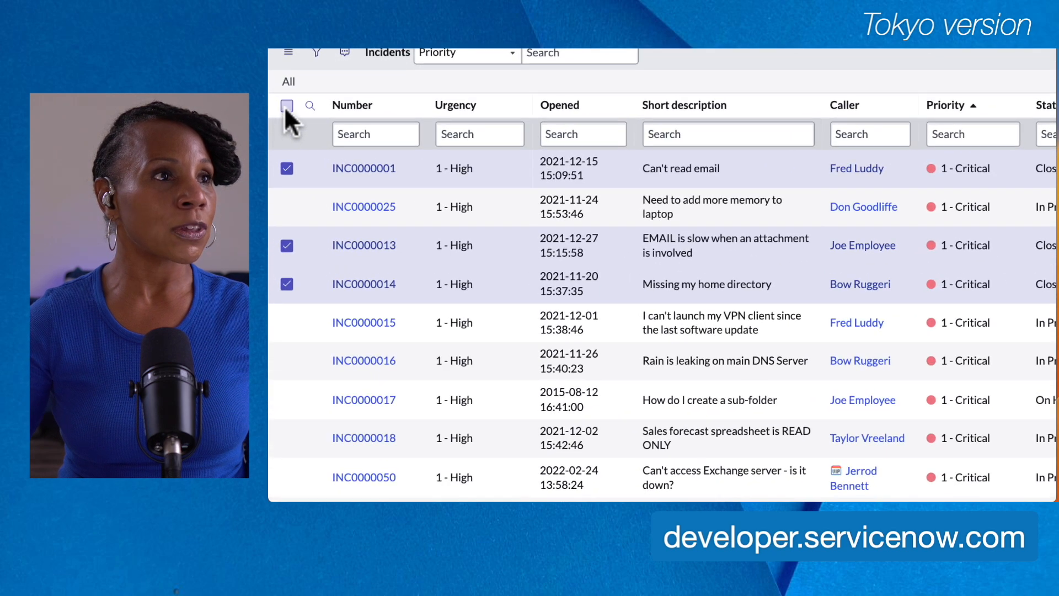
Select all incidents in the list and clear the whole selection again.
left_click(286, 106)
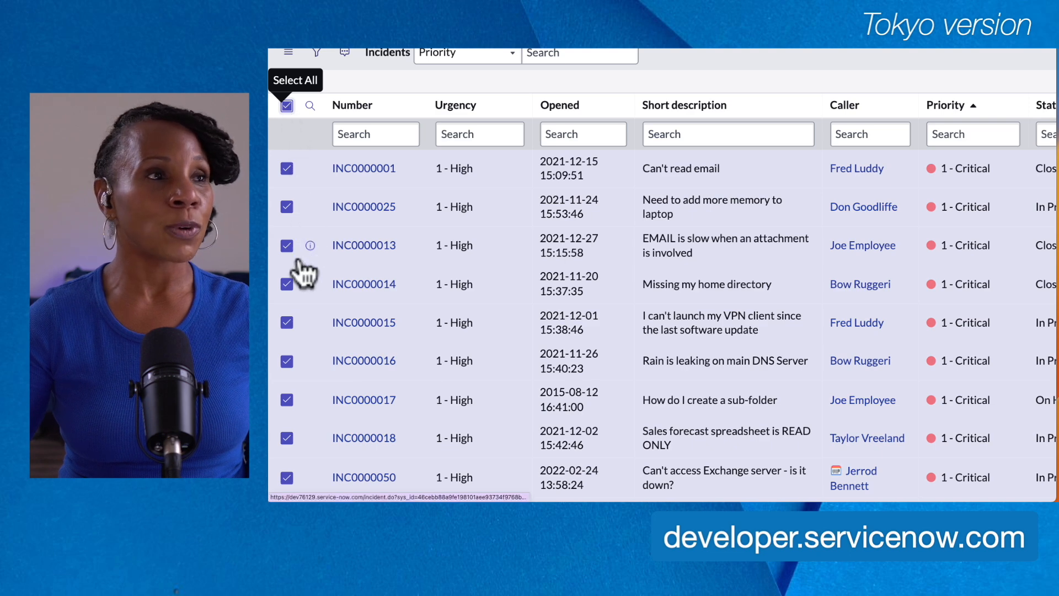
left_click(284, 108)
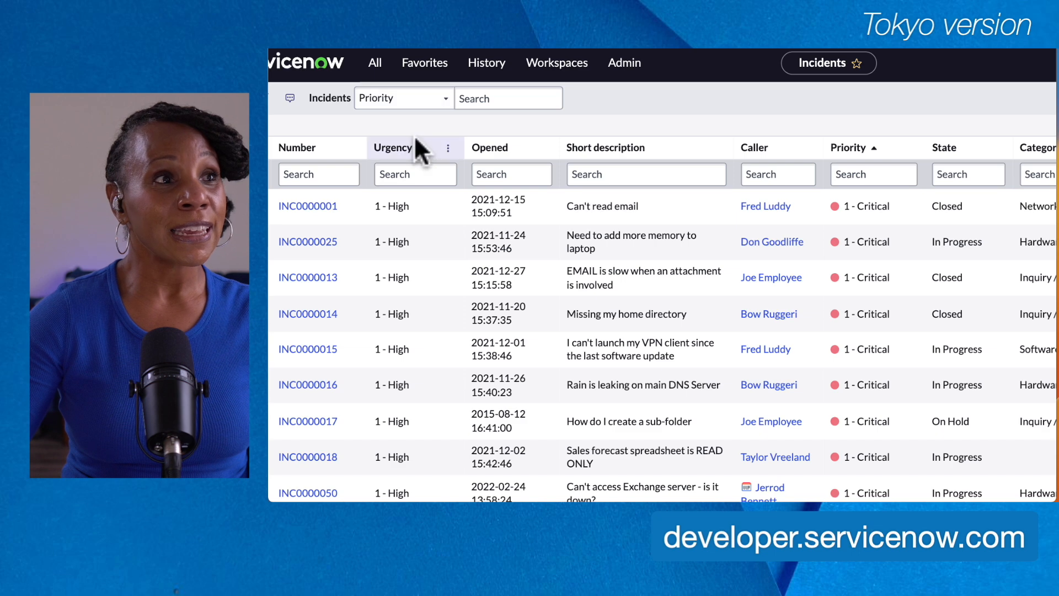
Review the fields the incident list can be searched by and show the filter condition builder.
left_click(443, 96)
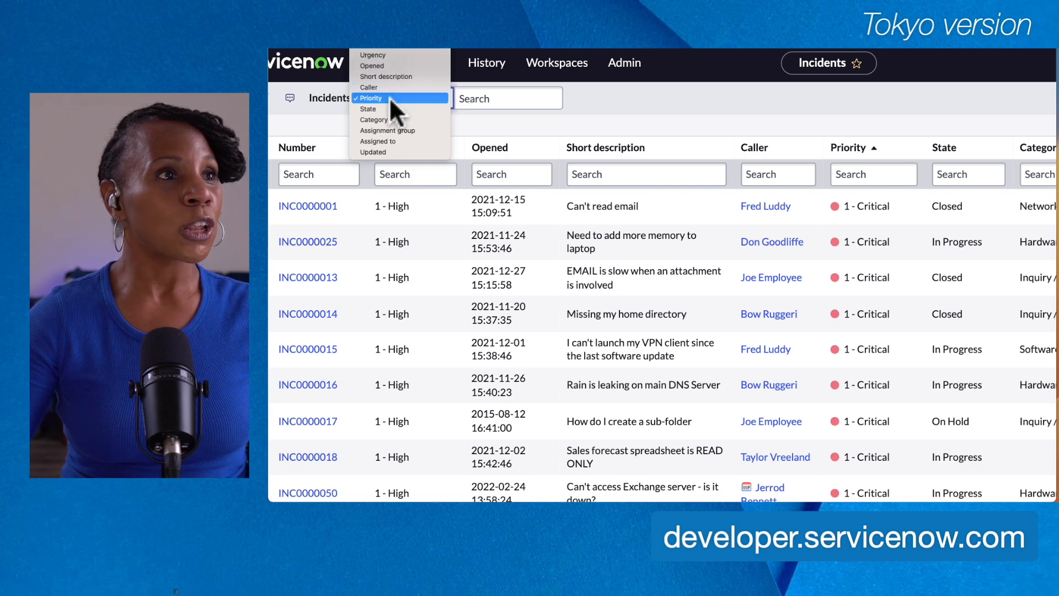
left_click(479, 119)
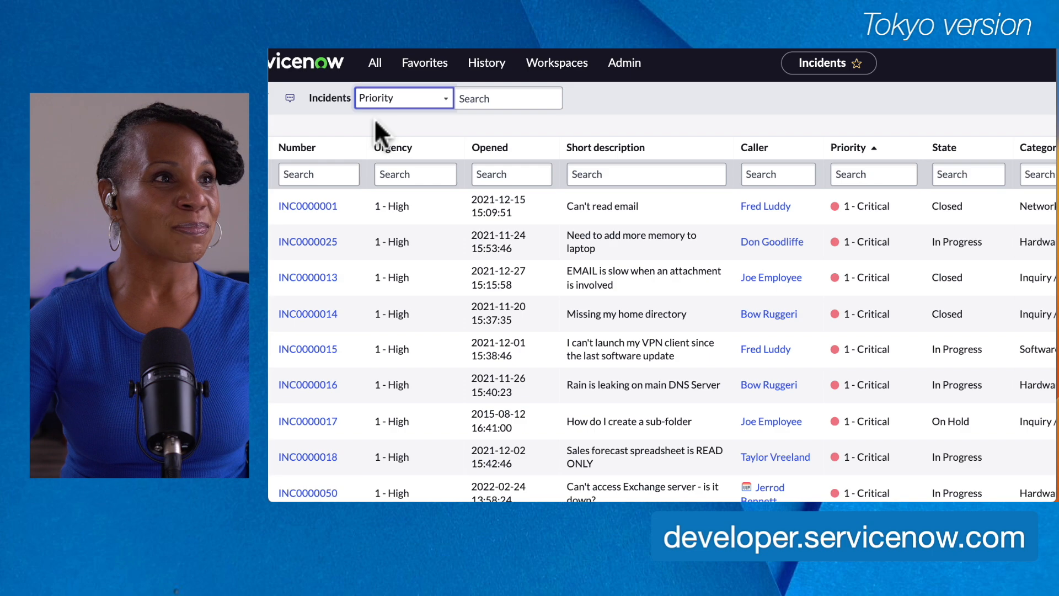
scroll(374, 119, "left", 2)
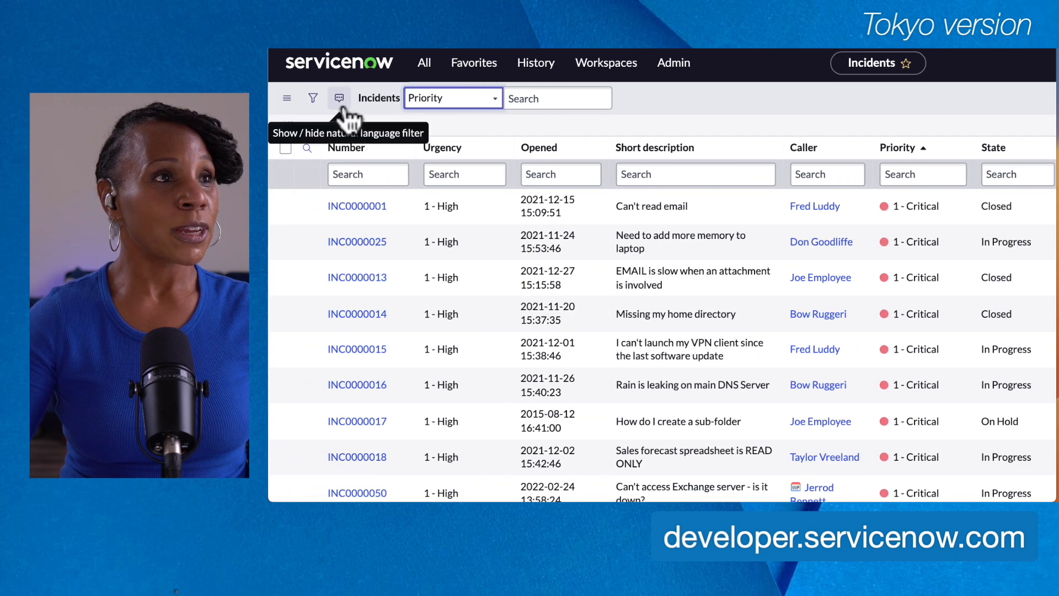
left_click(313, 102)
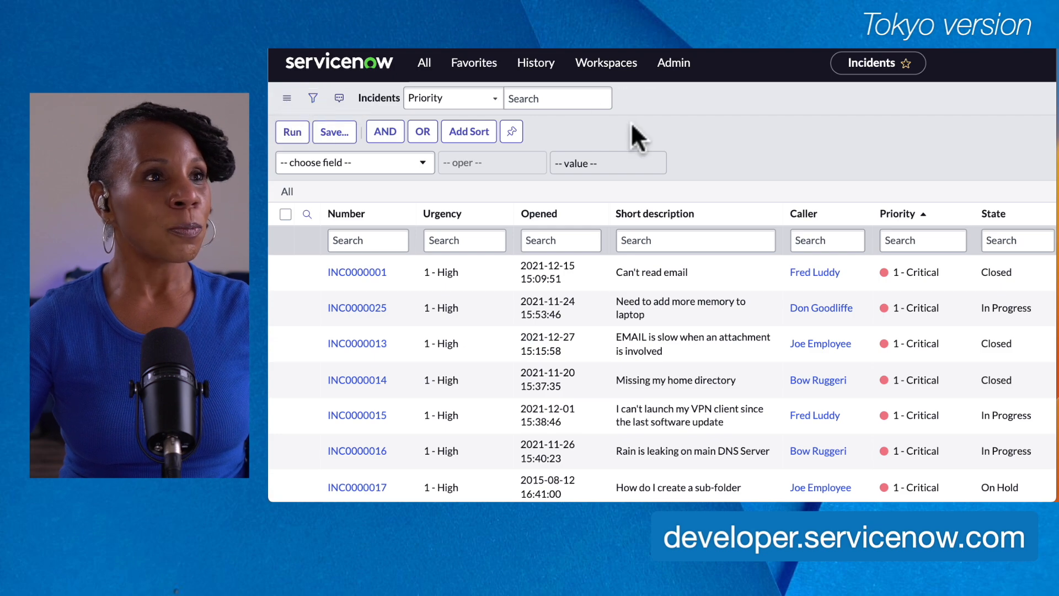
Personalize the incident list columns by removing Caller and adding Updated by to the selected columns.
scroll(631, 121, "right", 5)
scroll(631, 122, "right", 10)
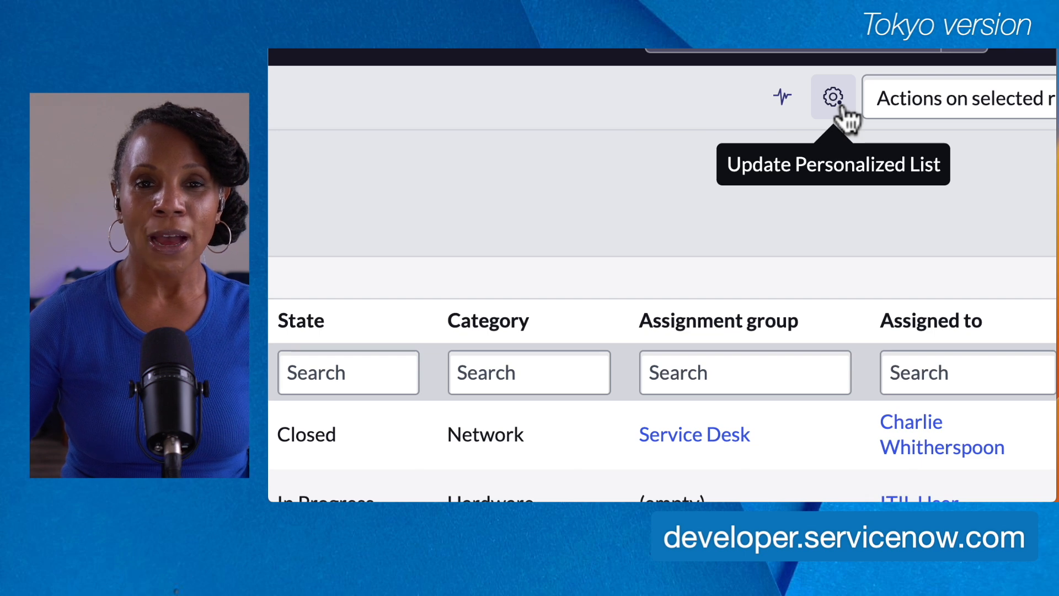
left_click(842, 109)
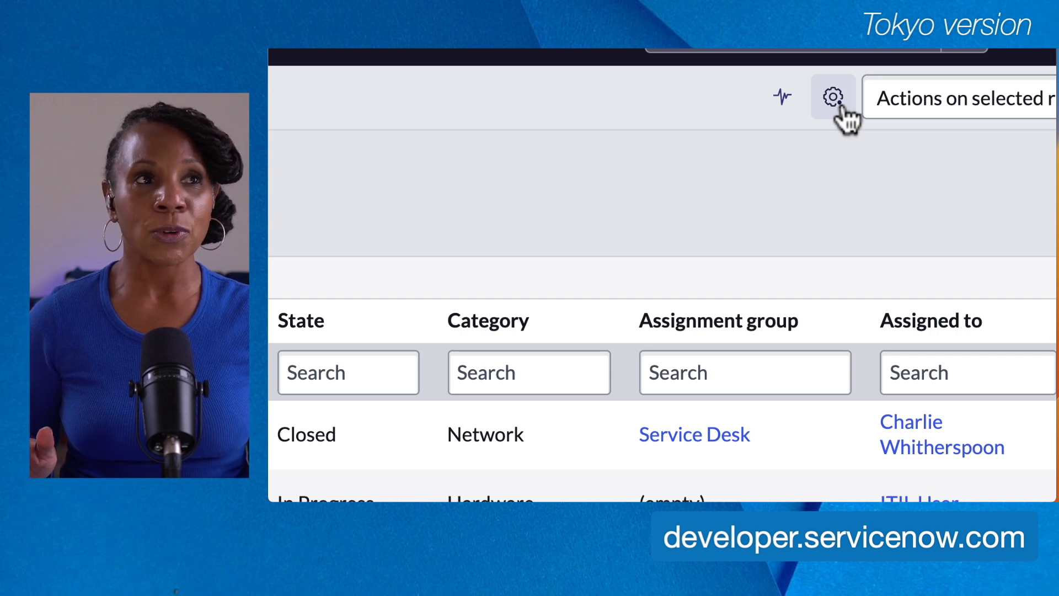
left_click(836, 101)
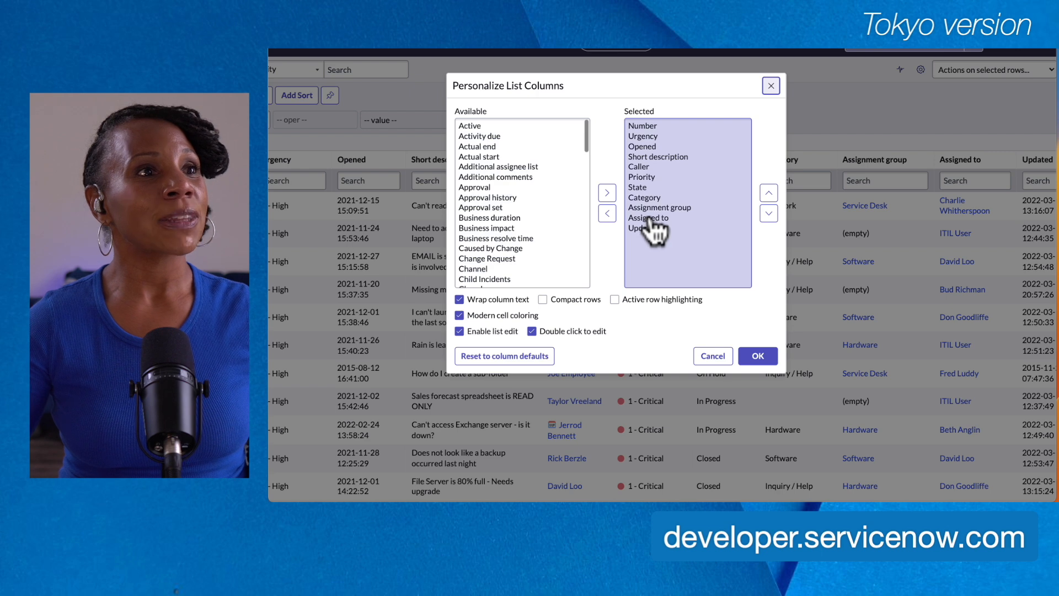
left_click(641, 166)
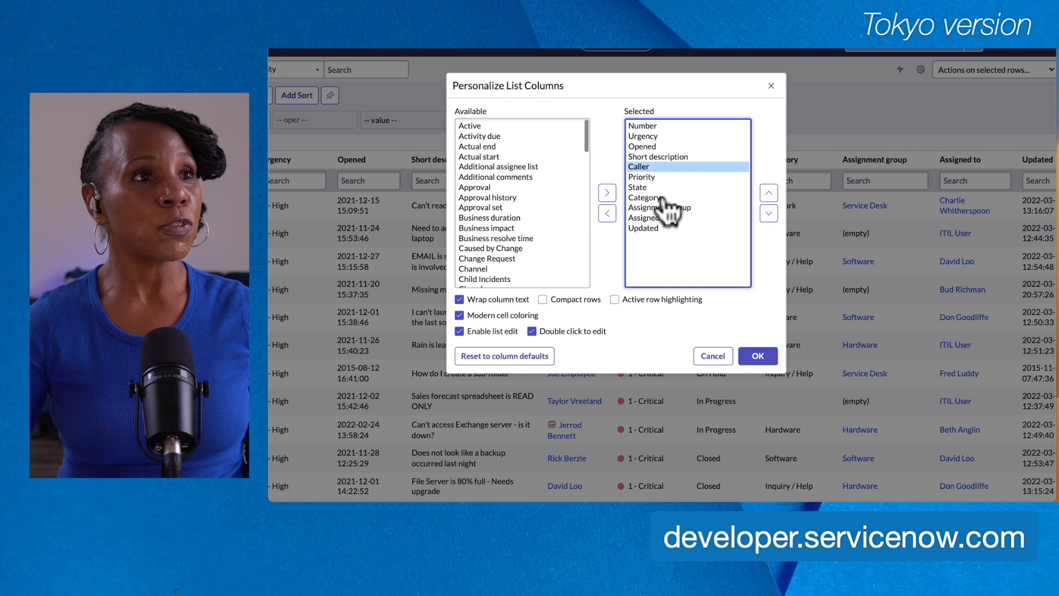
left_click(608, 214)
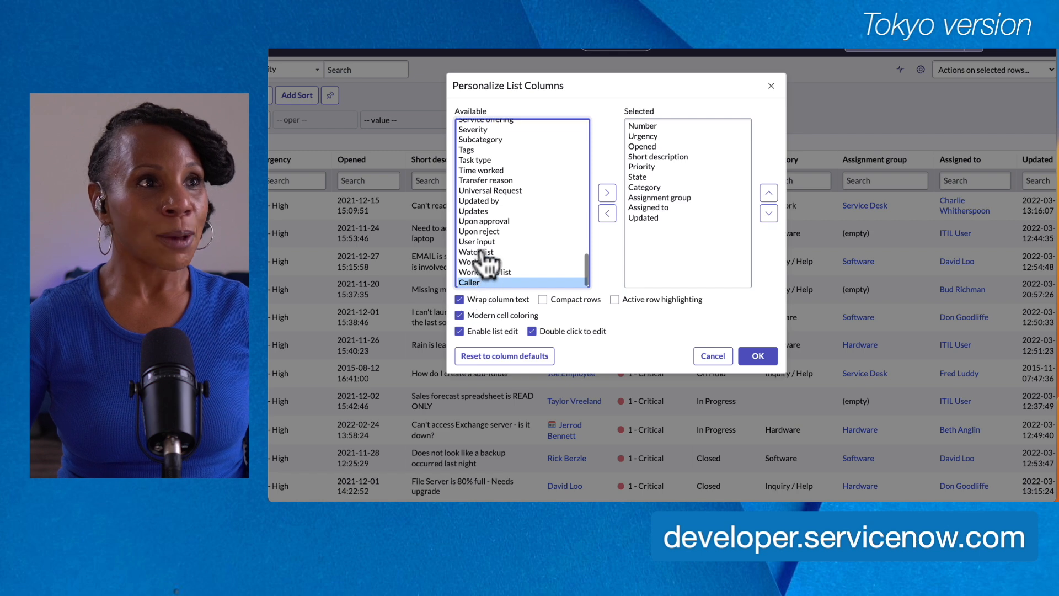
left_click(481, 202)
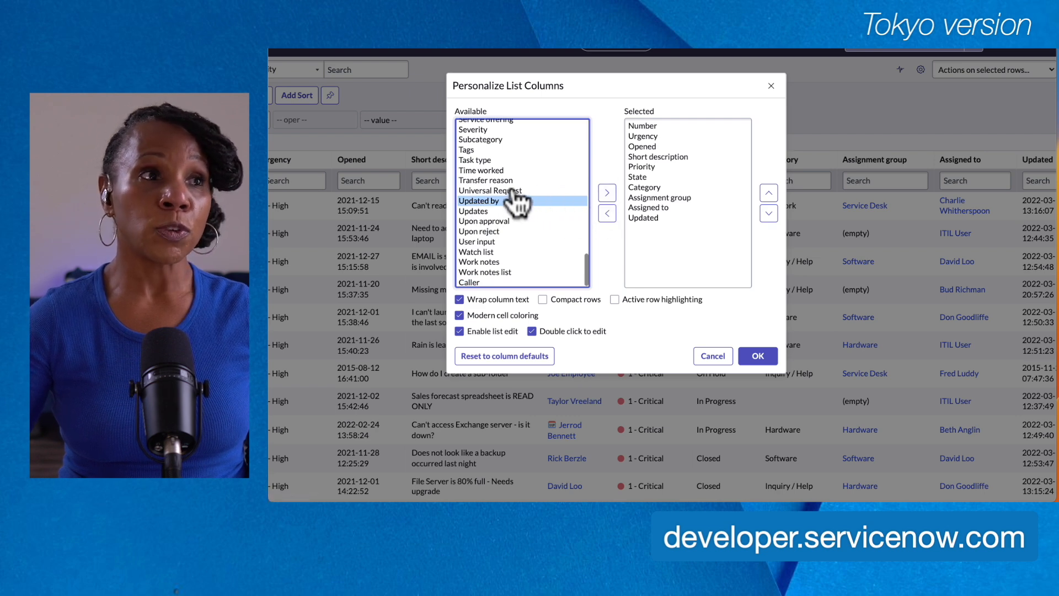
double_click(485, 201)
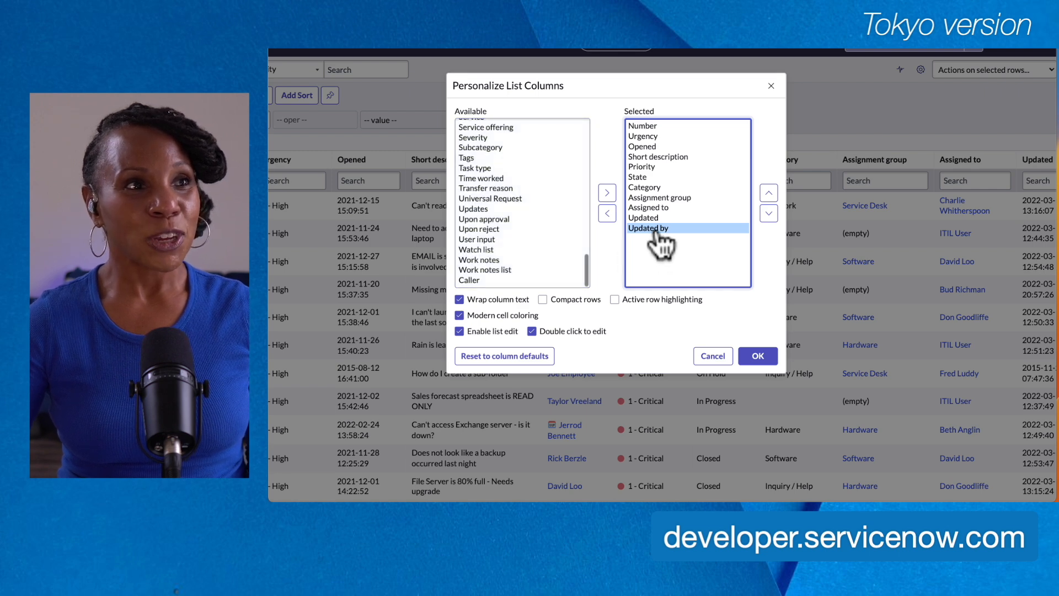
Move the Updated by column up to directly after Number and apply the personalized column layout.
left_click(768, 193)
left_click(768, 193)
left_click(769, 193)
left_click(769, 193)
left_click(768, 193)
left_click(769, 194)
left_click(768, 193)
left_click(768, 193)
left_click(769, 193)
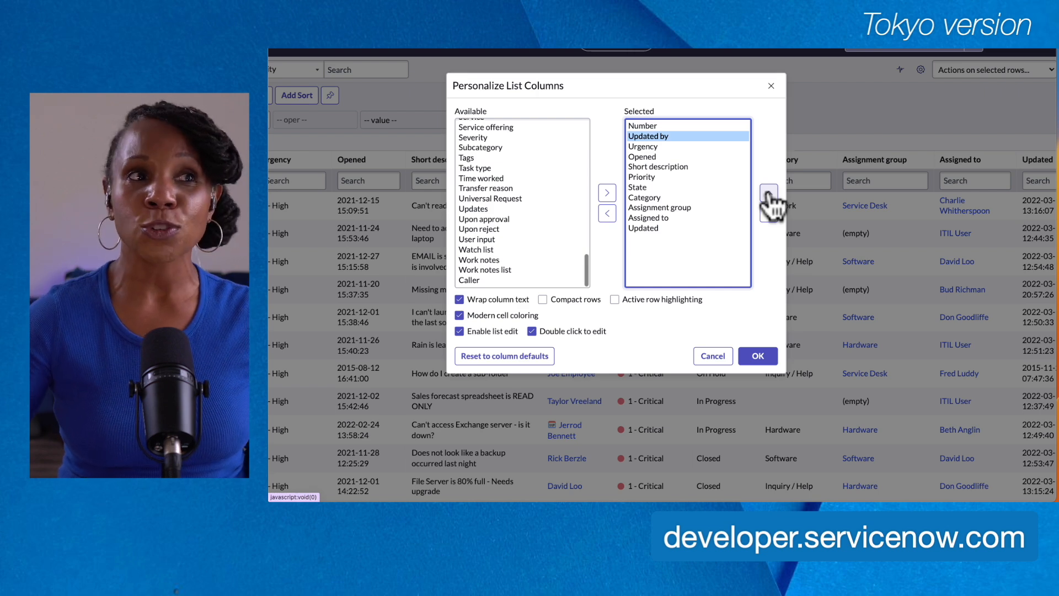
left_click(767, 359)
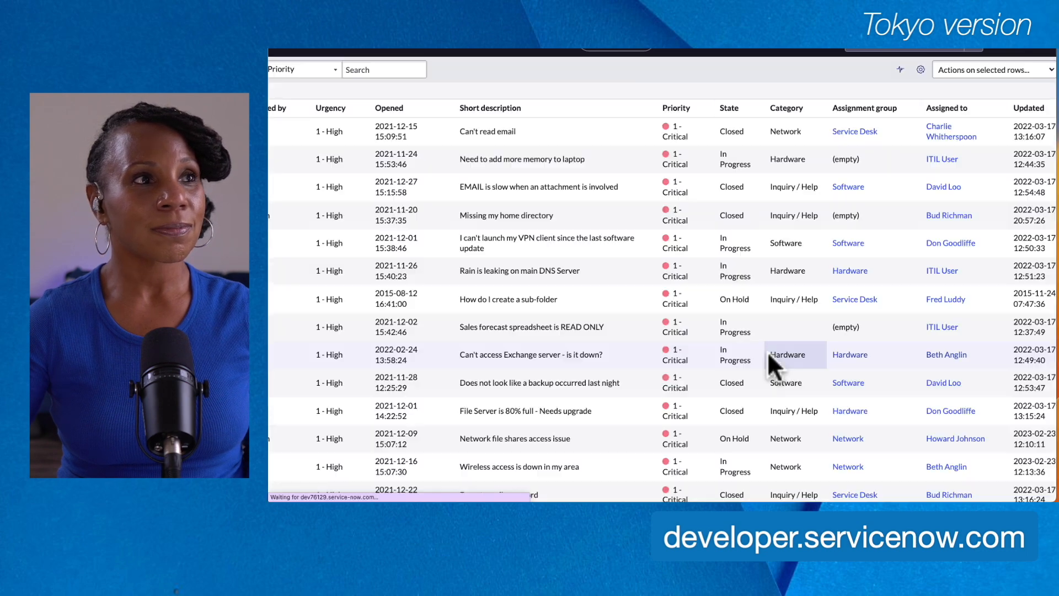
scroll(734, 325, "left", 5)
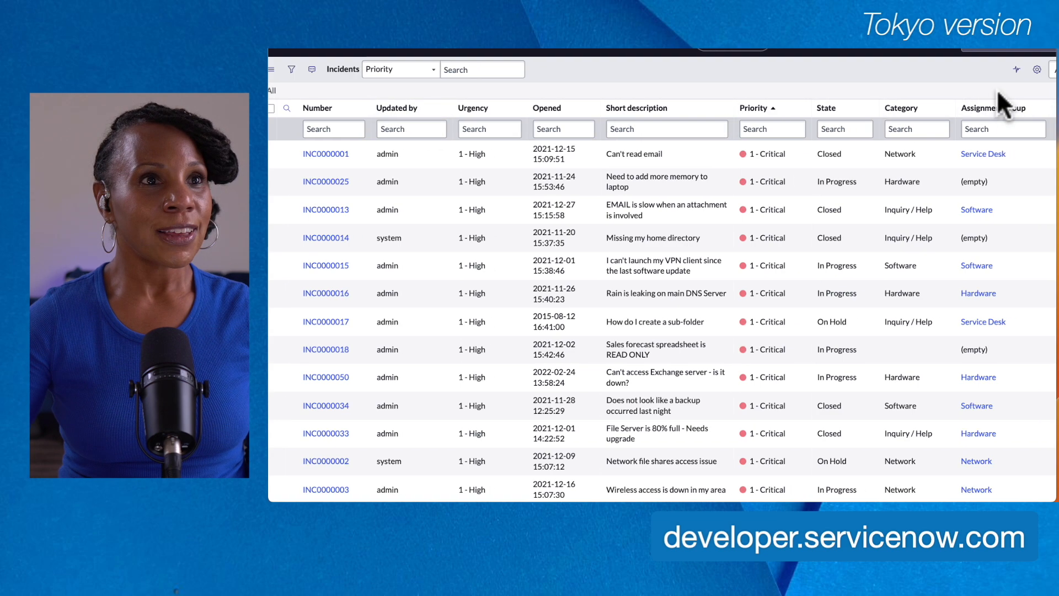
Reset the incident list's personalized columns to the column defaults.
scroll(998, 88, "right", 3)
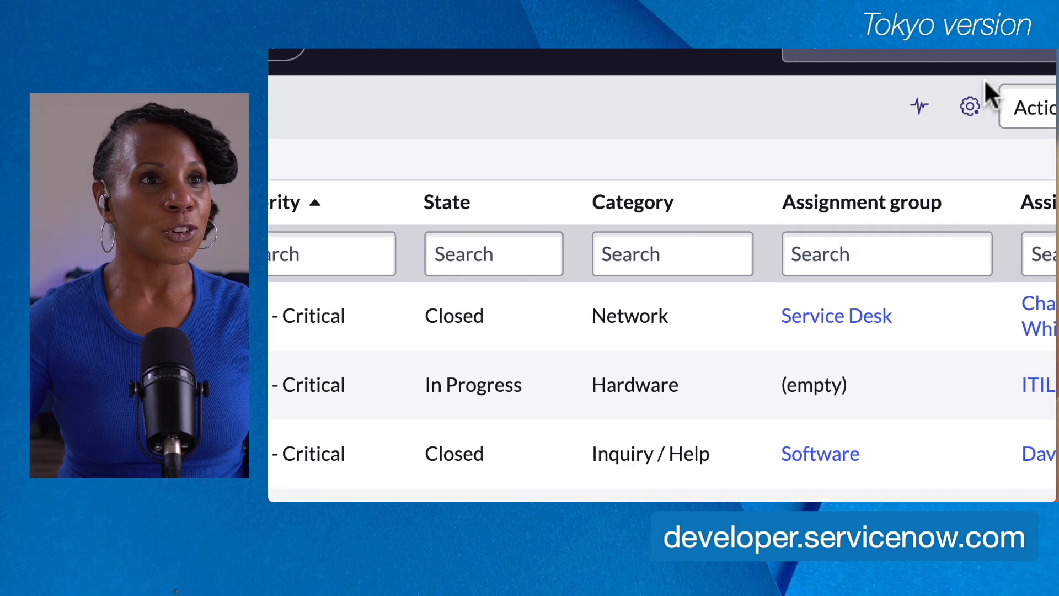
left_click(972, 108)
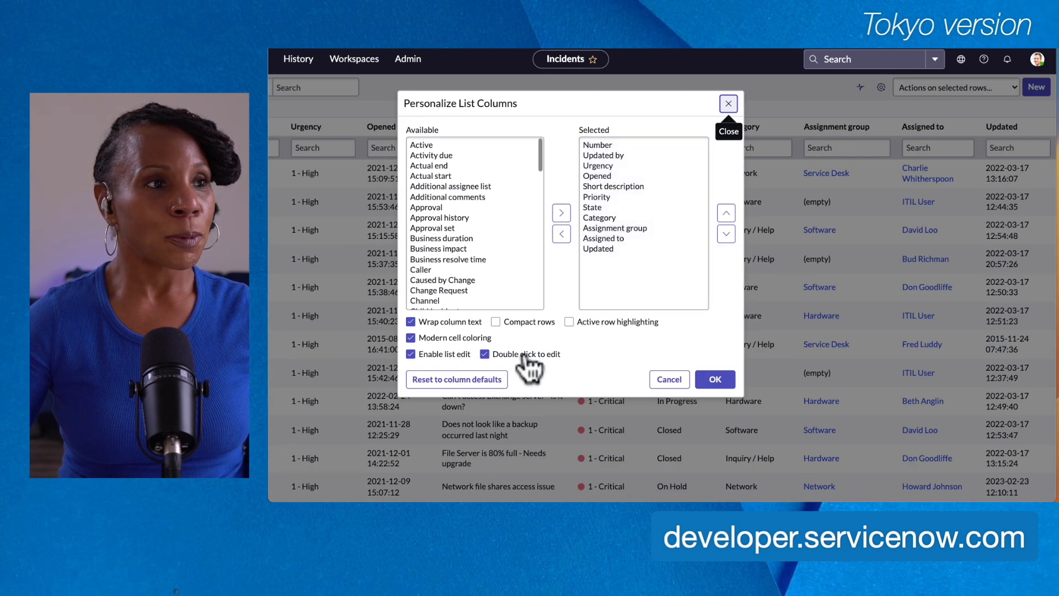
left_click(459, 387)
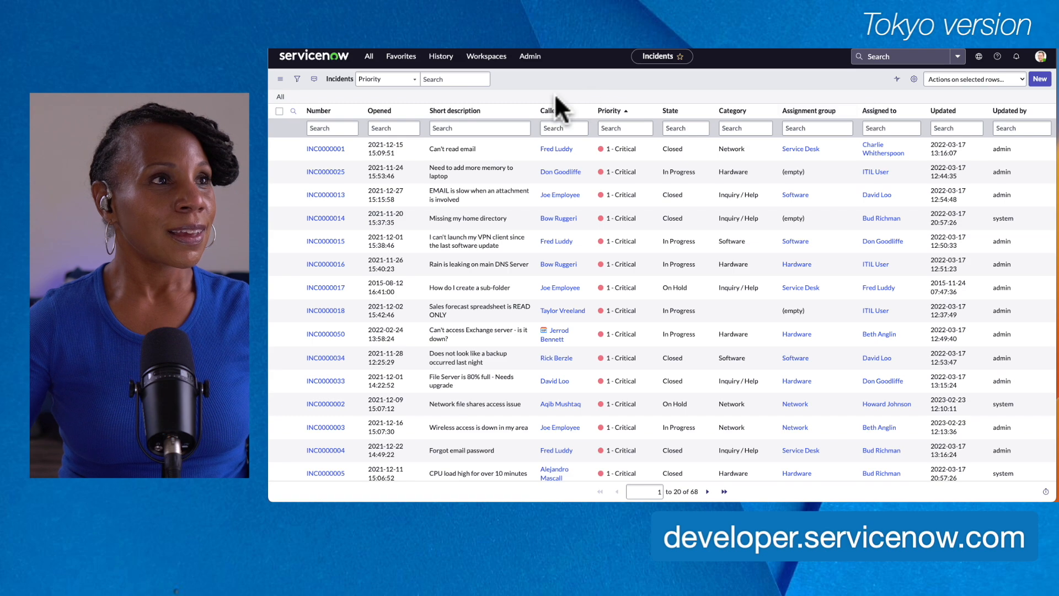
Group the incident list by Priority after reviewing the list's view, filter and grouping options.
left_click(280, 80)
mouse_move(318, 126)
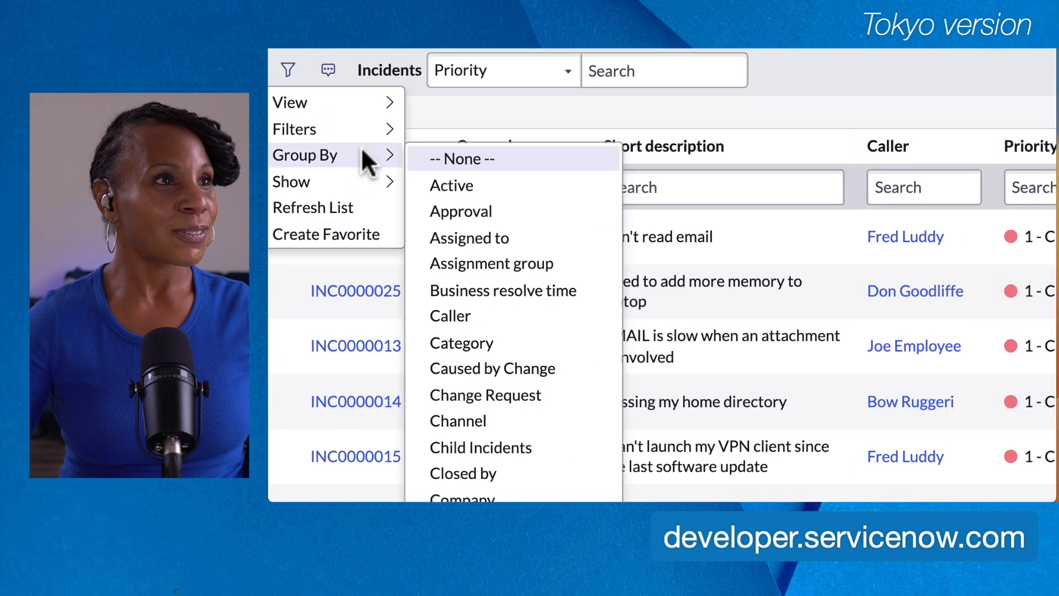
mouse_move(390, 98)
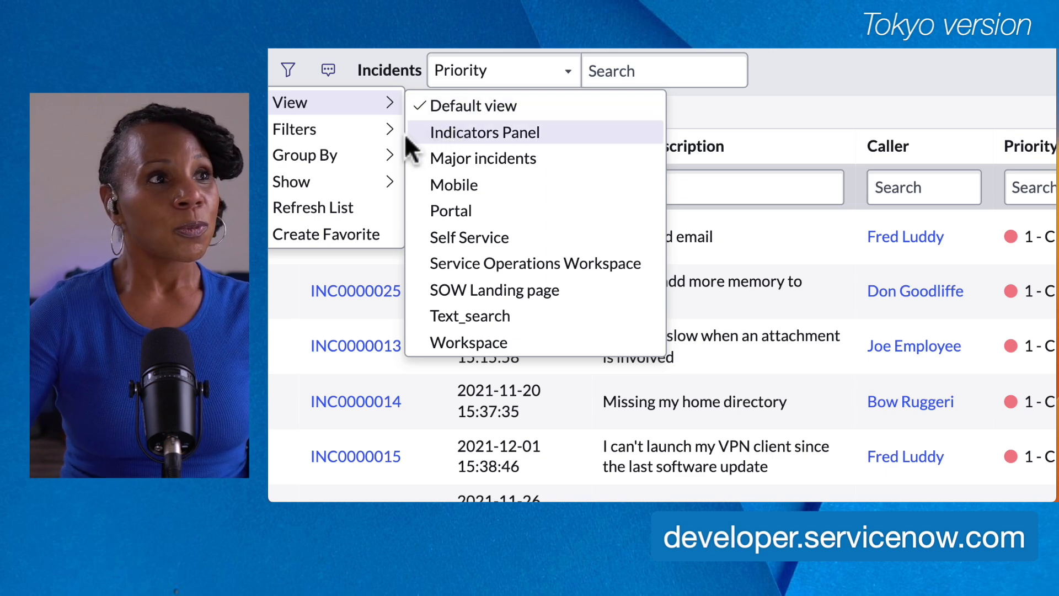
mouse_move(394, 131)
mouse_move(389, 155)
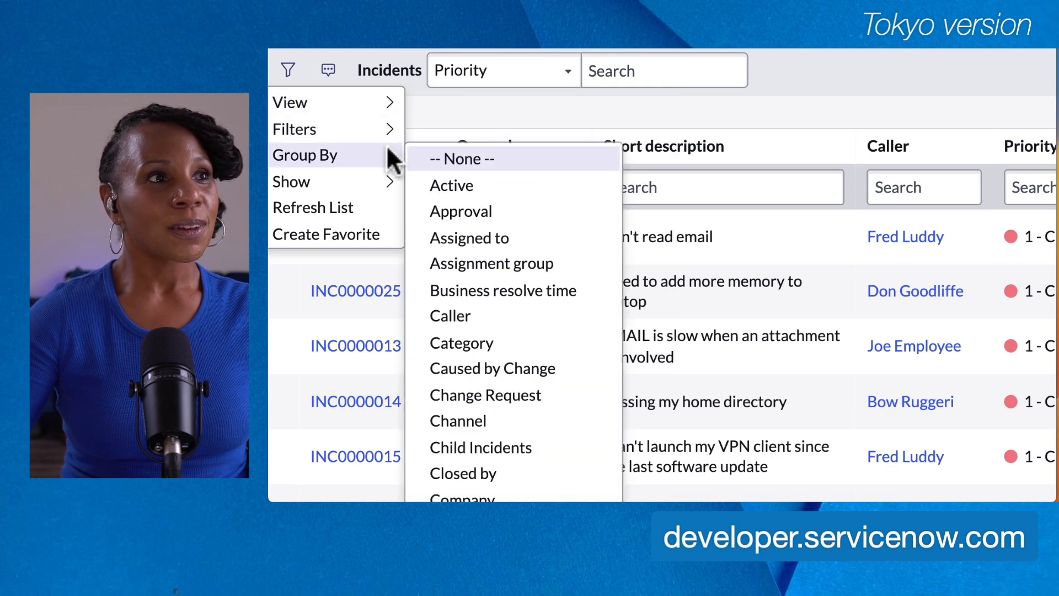
scroll(388, 151, "down", 1)
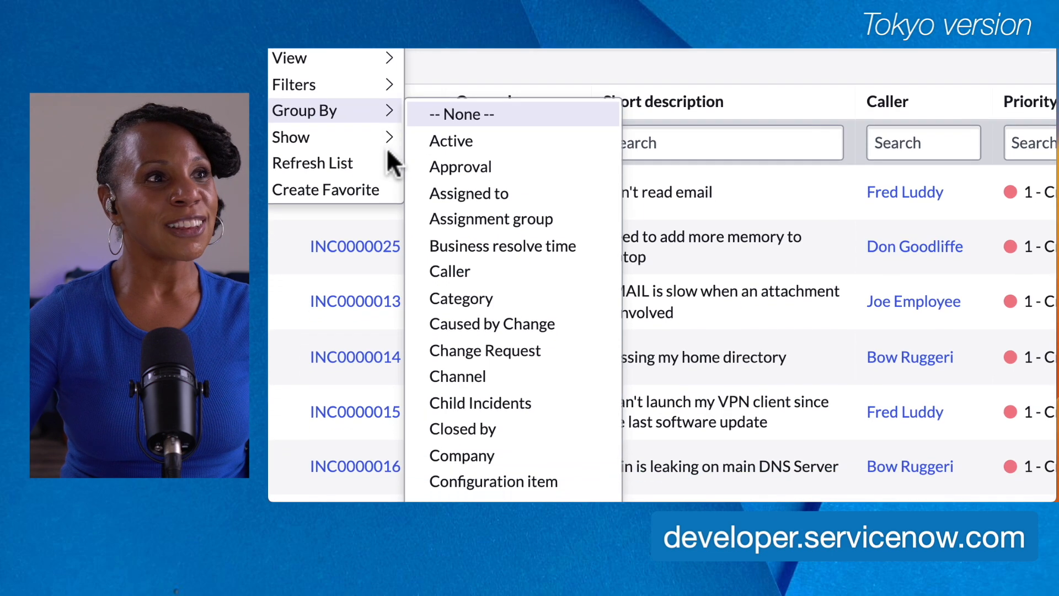
mouse_move(381, 151)
mouse_move(379, 117)
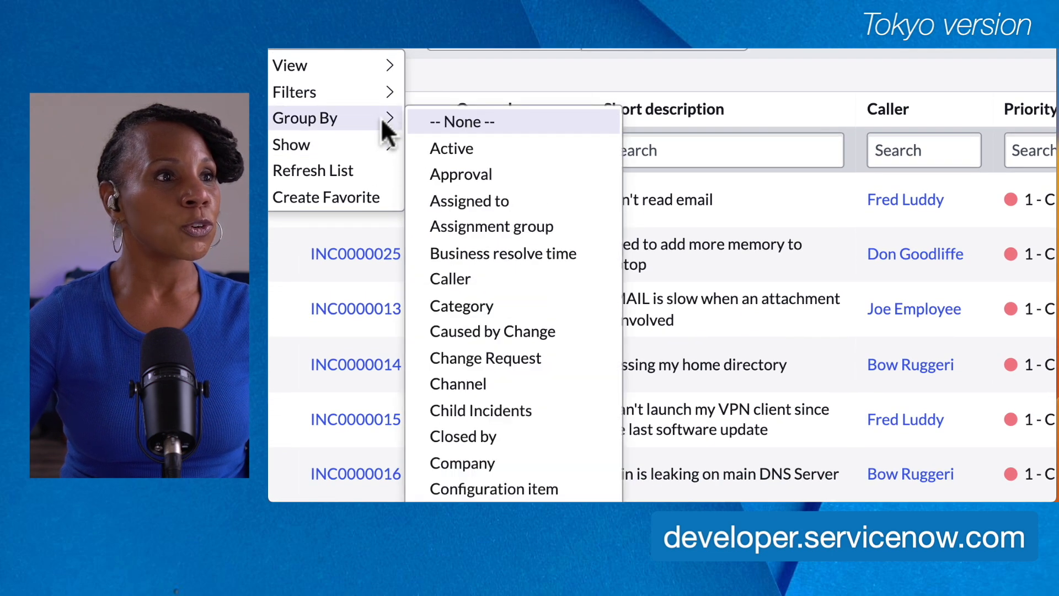
scroll(458, 231, "down", 5)
scroll(459, 230, "down", 10)
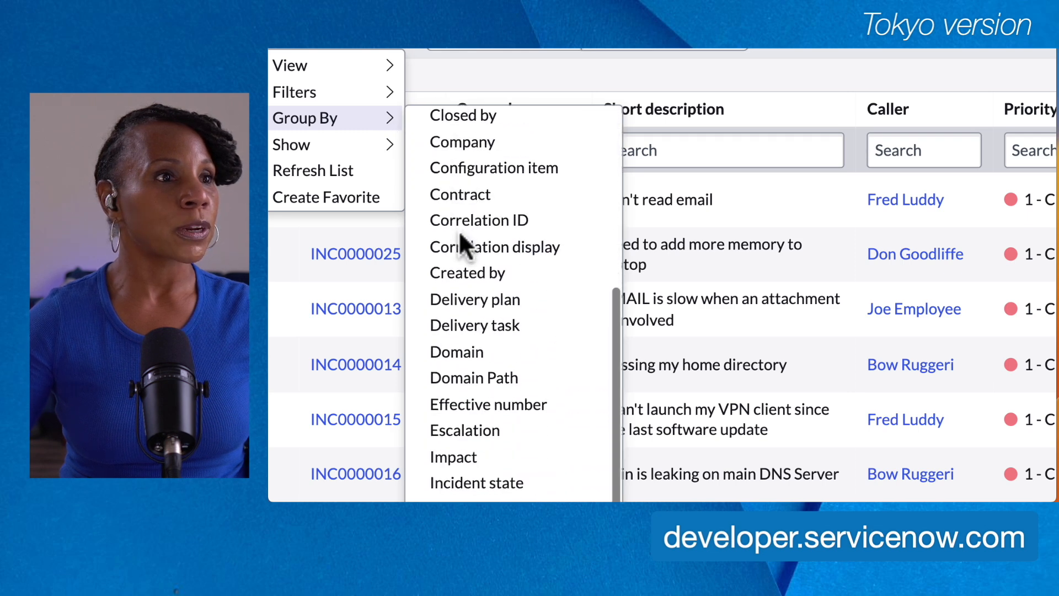
scroll(458, 231, "down", 3)
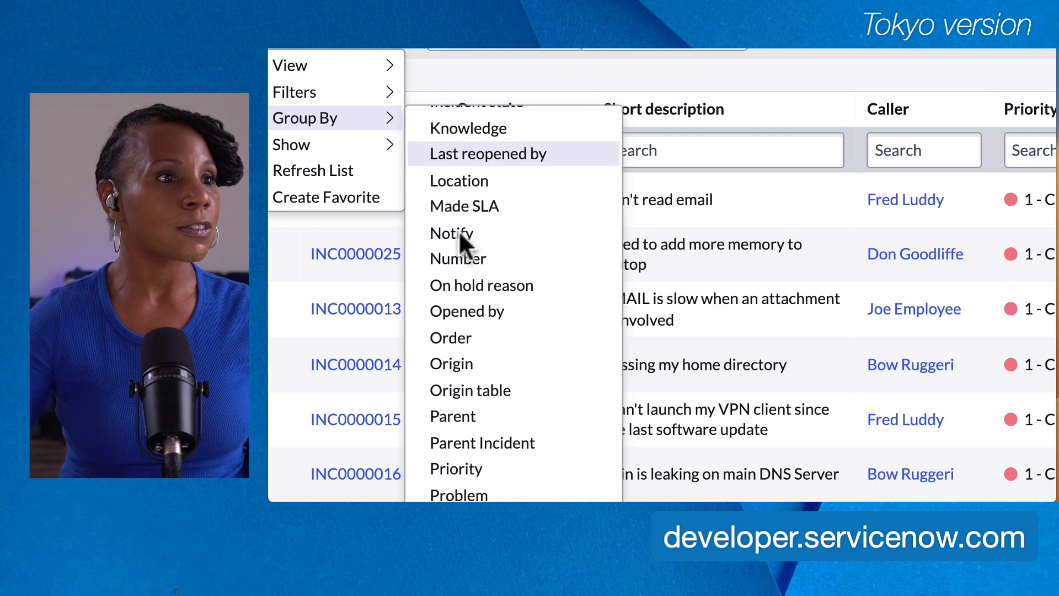
left_click(466, 462)
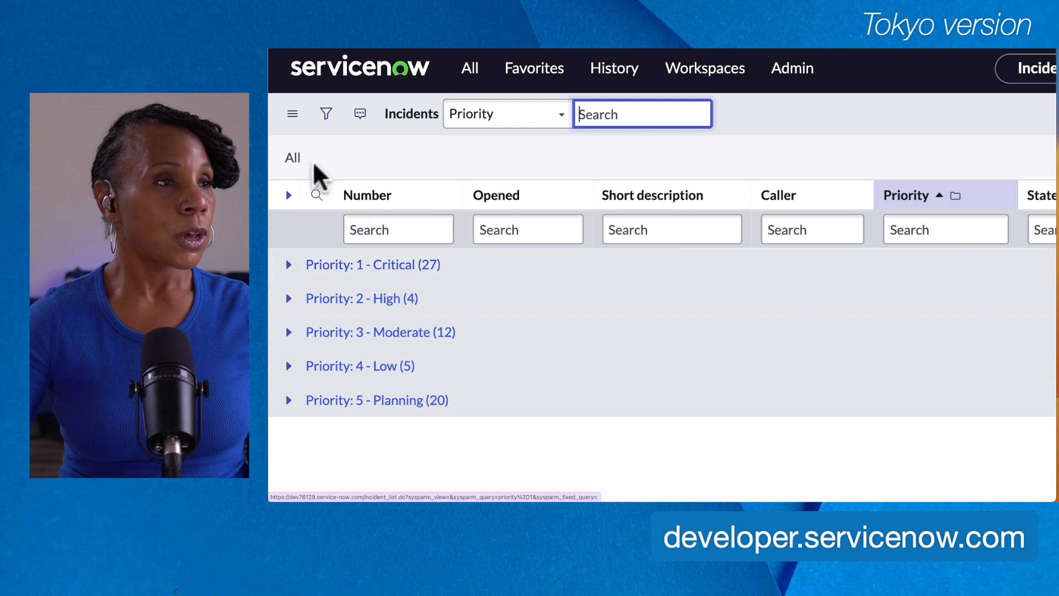
Remove the Priority grouping from the incident list by setting its grouping to None.
left_click(293, 116)
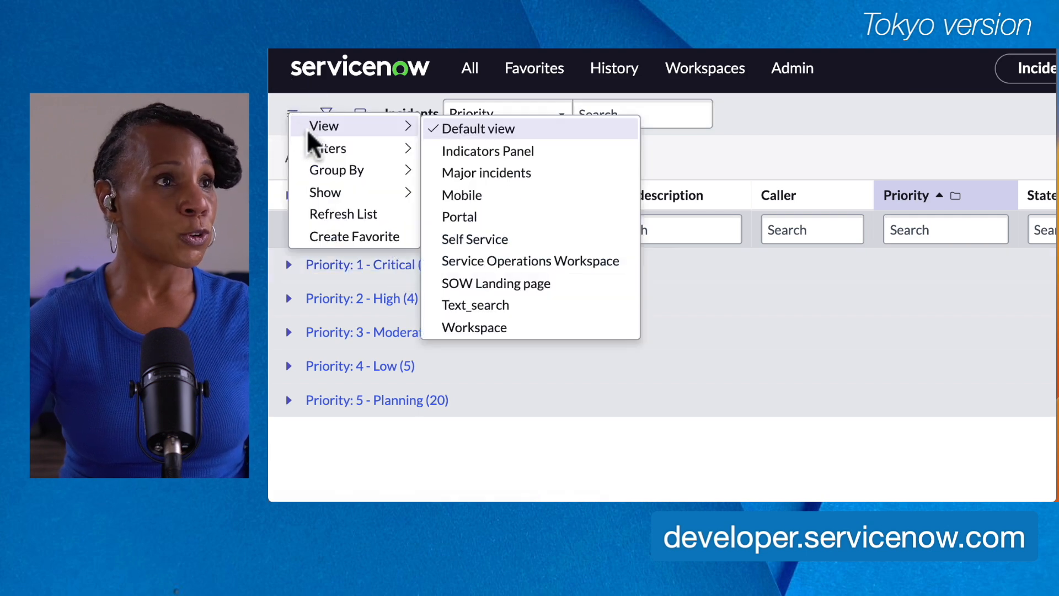
mouse_move(318, 152)
mouse_move(338, 174)
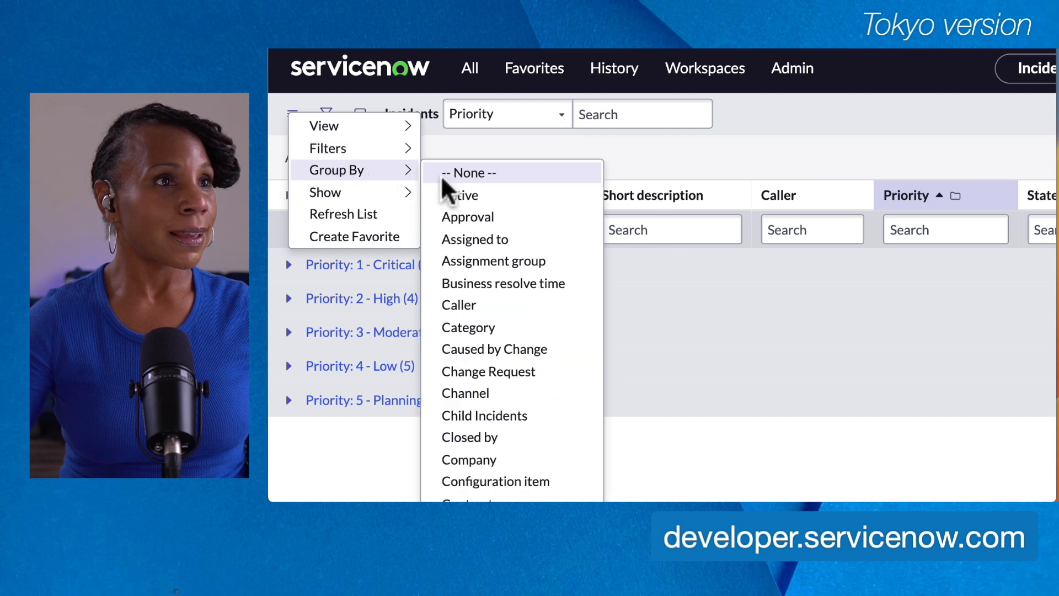
left_click(466, 175)
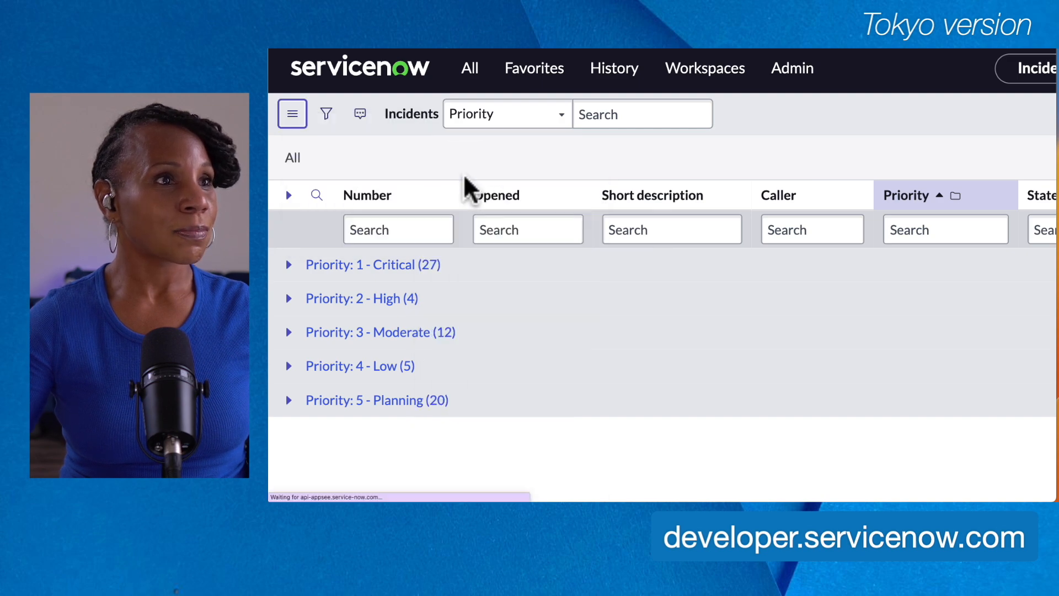
Review the rows-per-page options, save the list as favorite Incidents with the darker Pink color and Database icon, and open the favorites.
left_click(292, 118)
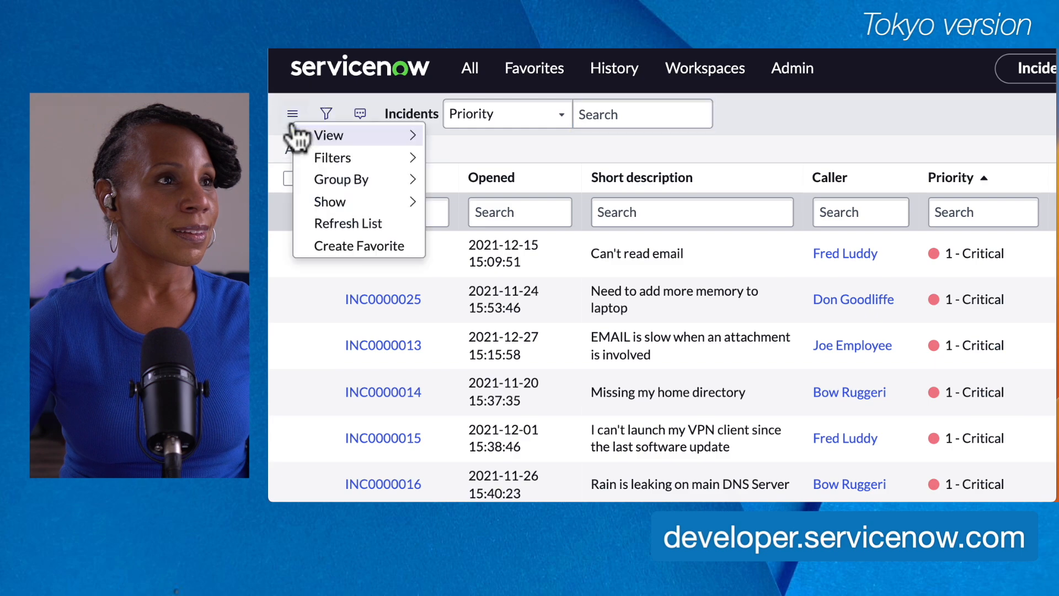
mouse_move(329, 202)
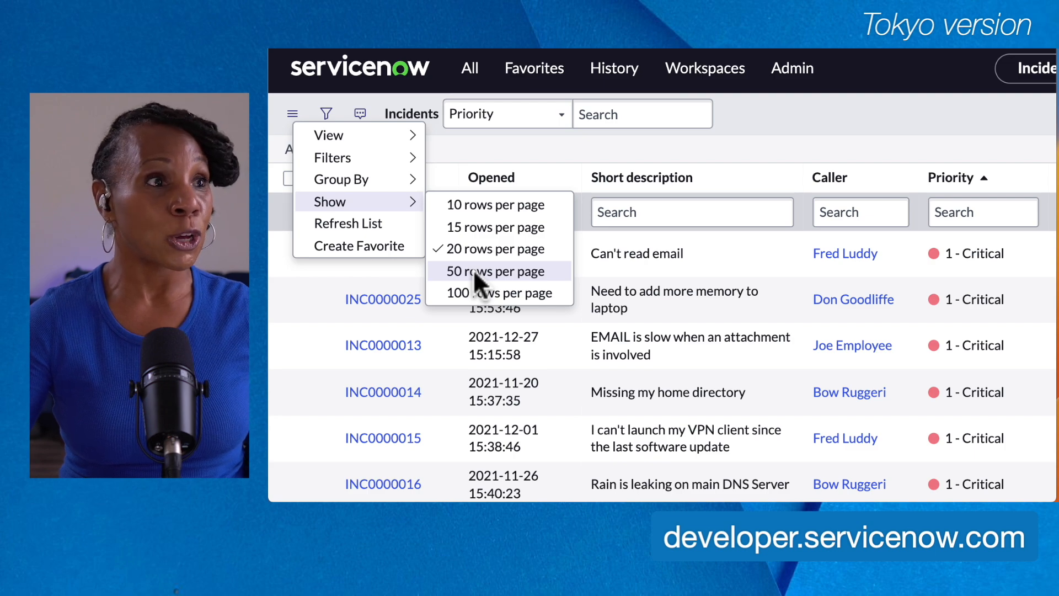
left_click(382, 244)
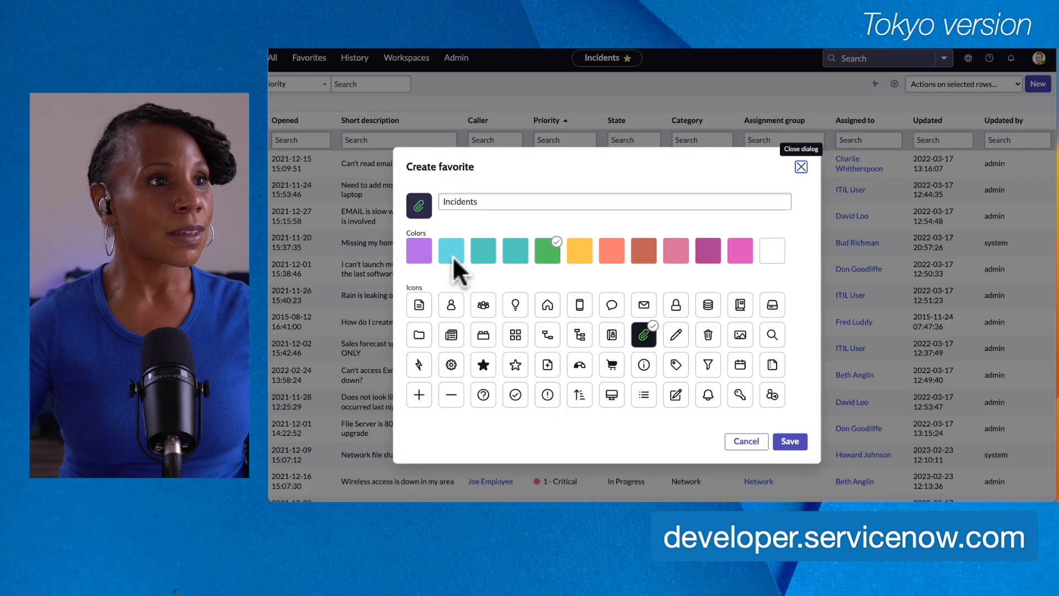
left_click(46, 407)
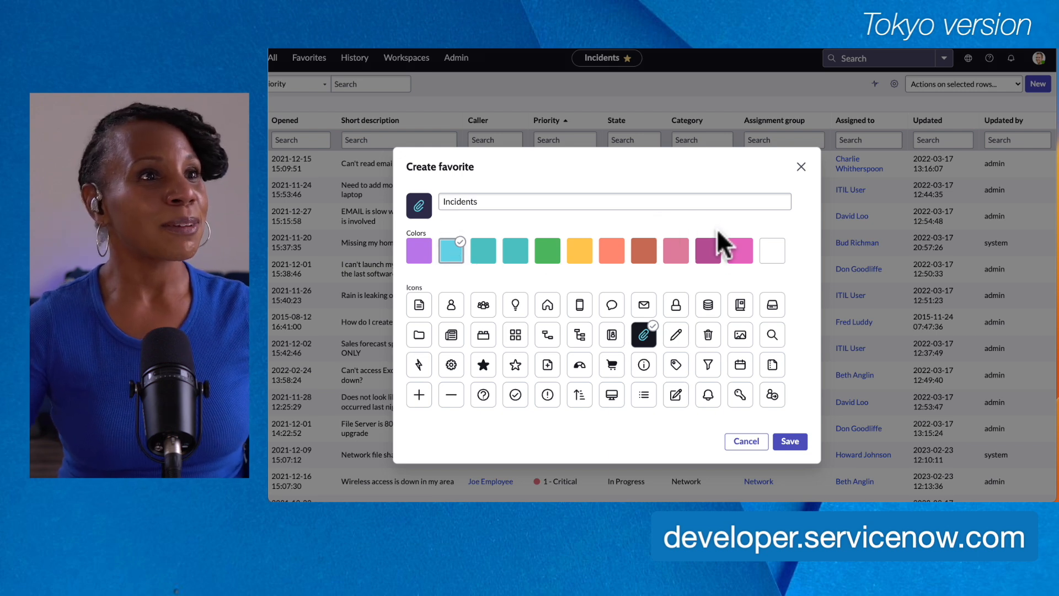
left_click(709, 253)
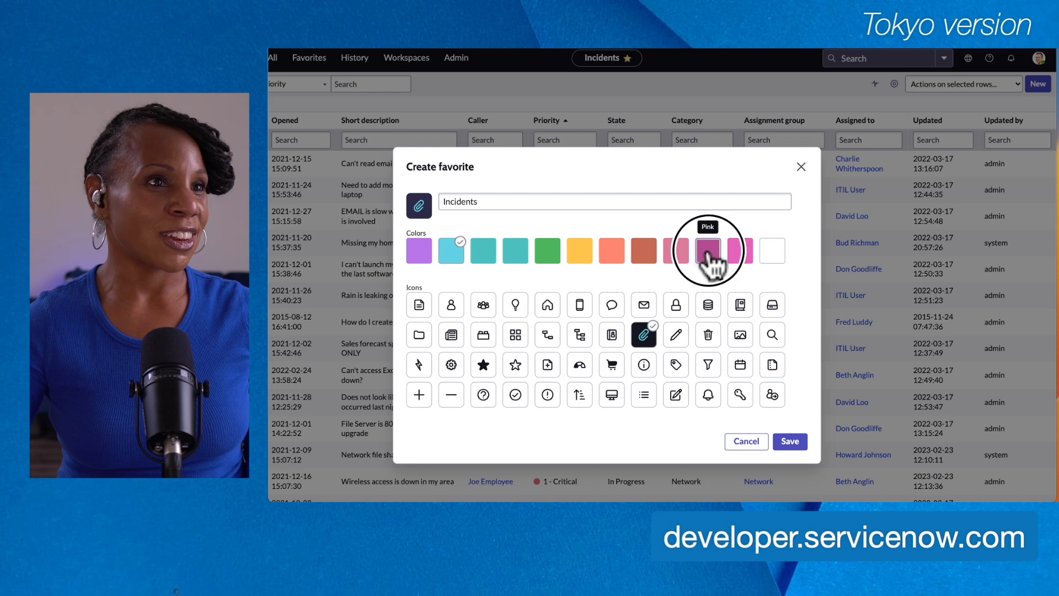
left_click(710, 305)
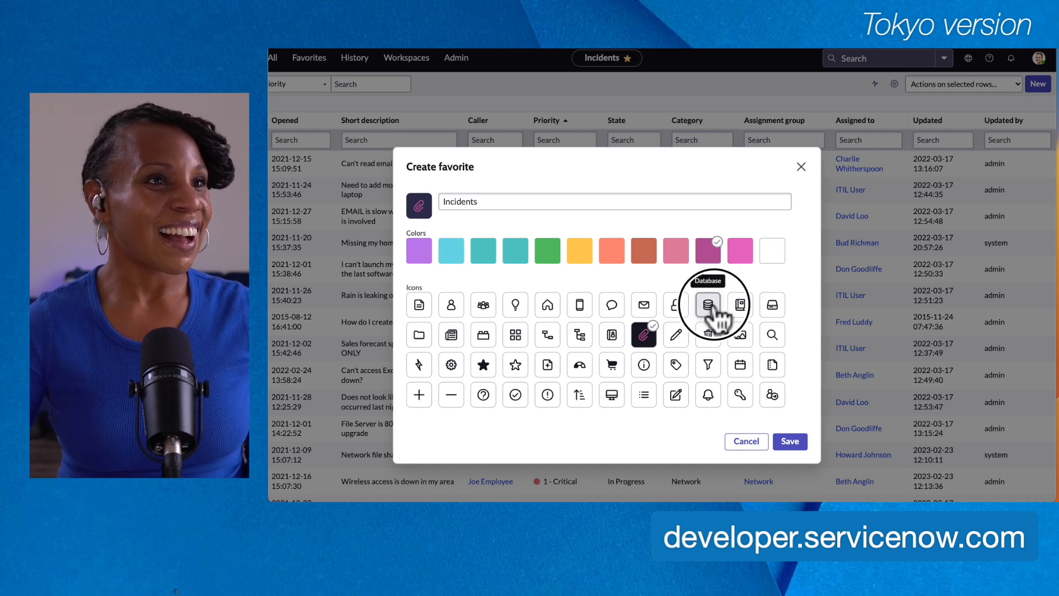
left_click(796, 445)
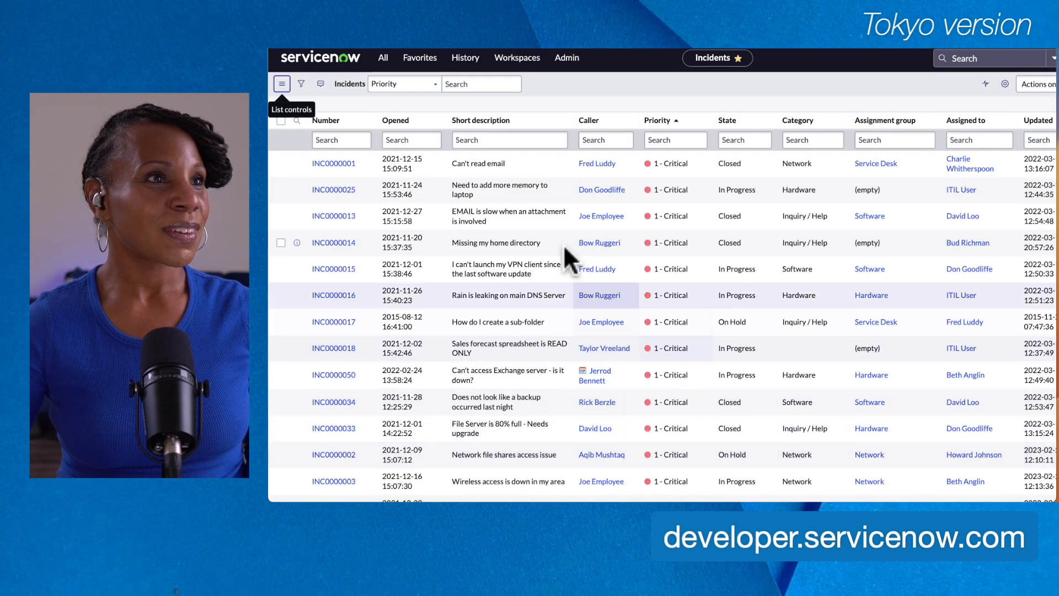
left_click(418, 60)
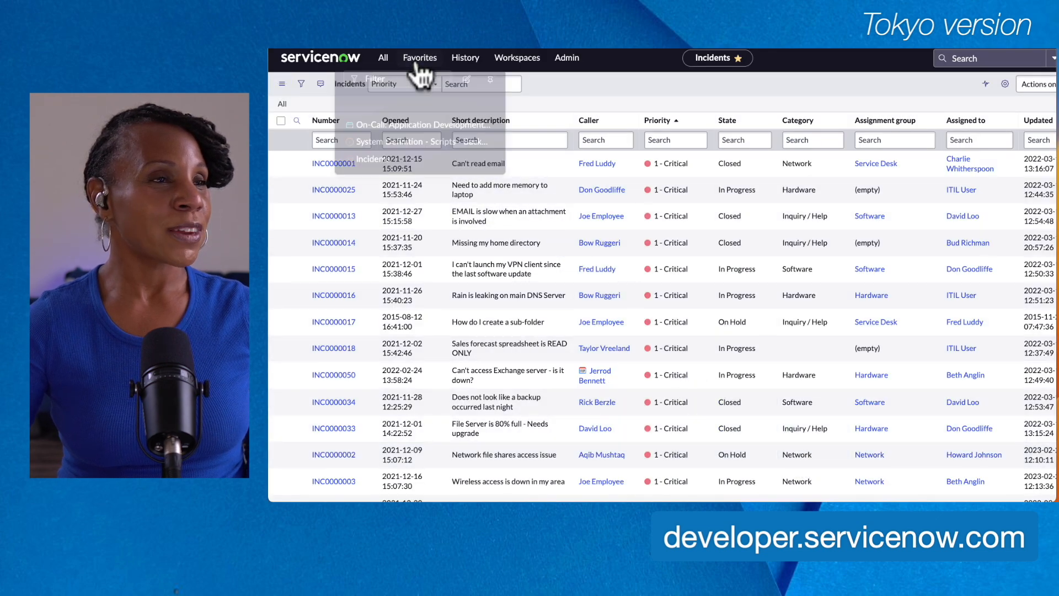